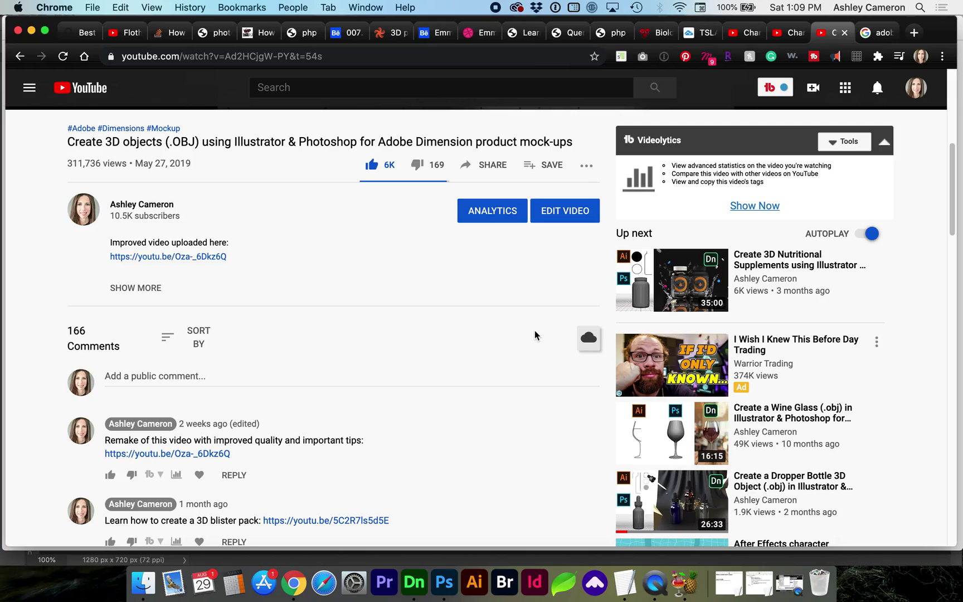
# Open the more-options menu under the 3D objects video.
pyautogui.click(586, 167)
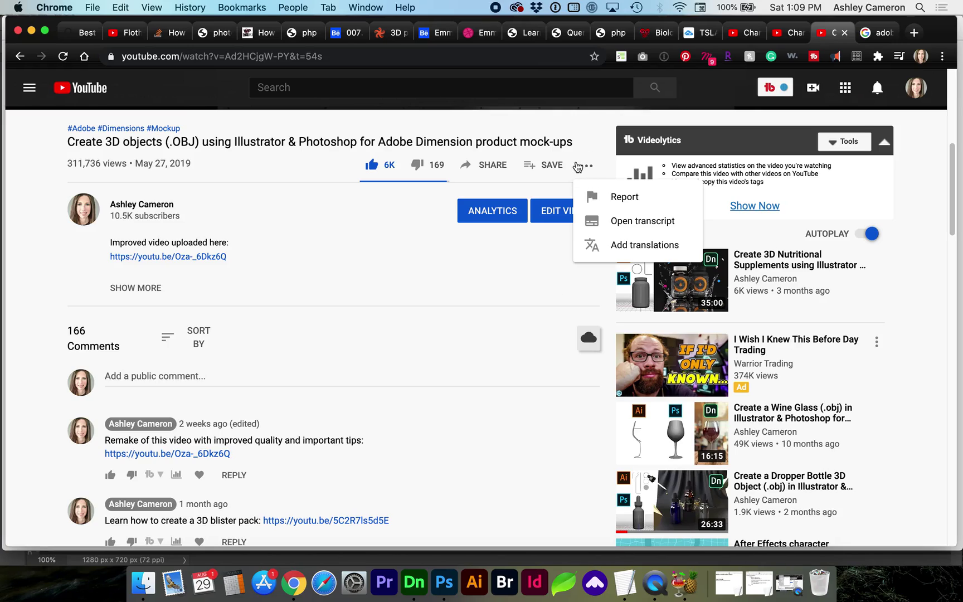
# Open the video's transcript and turn off its timestamps.
pyautogui.click(609, 223)
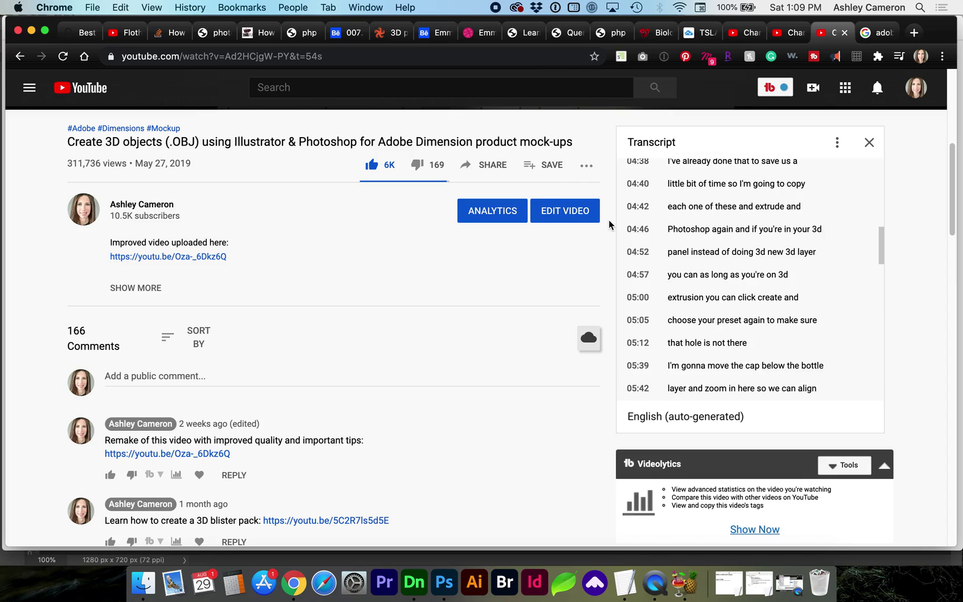
pyautogui.click(836, 142)
pyautogui.click(854, 179)
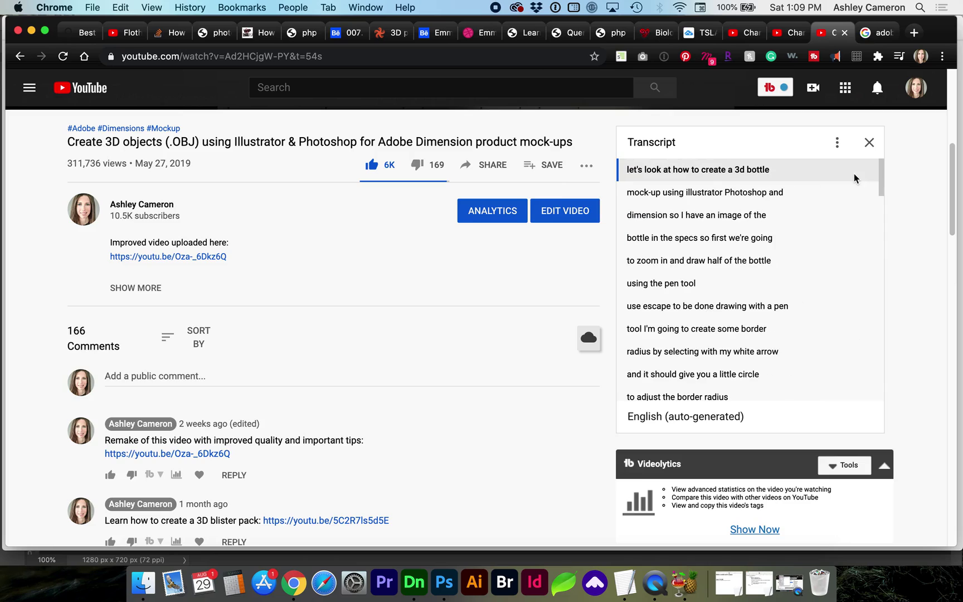
pyautogui.scroll(2, 782, 234)
# Select the transcript from its first line to its last word, then bring up the blank TextEdit document.
pyautogui.click(630, 226)
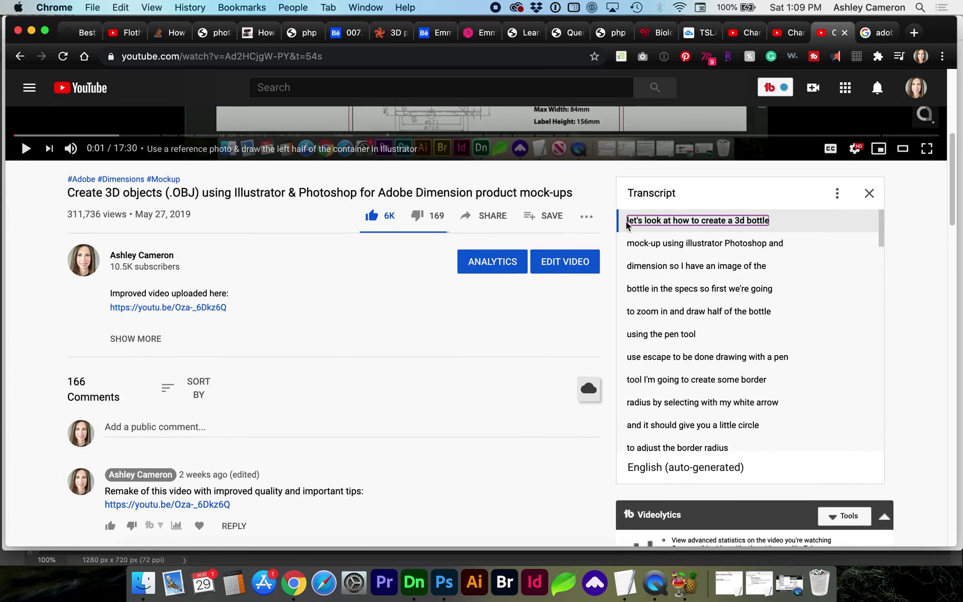
pyautogui.scroll(-10, 792, 265)
pyautogui.scroll(-10, 792, 265)
pyautogui.scroll(-5, 792, 263)
pyautogui.scroll(-5, 792, 264)
pyautogui.scroll(-2, 793, 263)
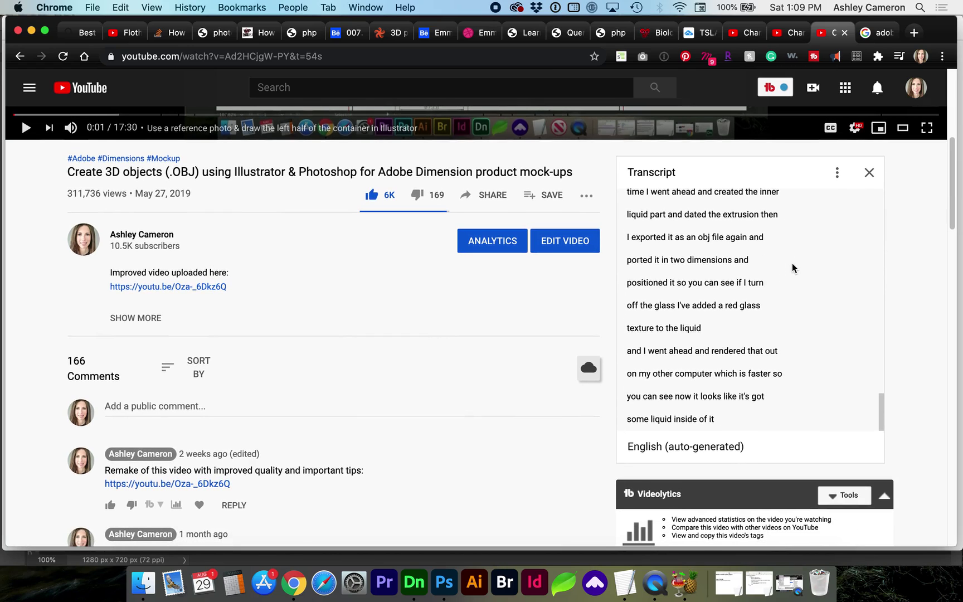
pyautogui.keyDown('shift'); pyautogui.click(715, 423); pyautogui.keyUp('shift')
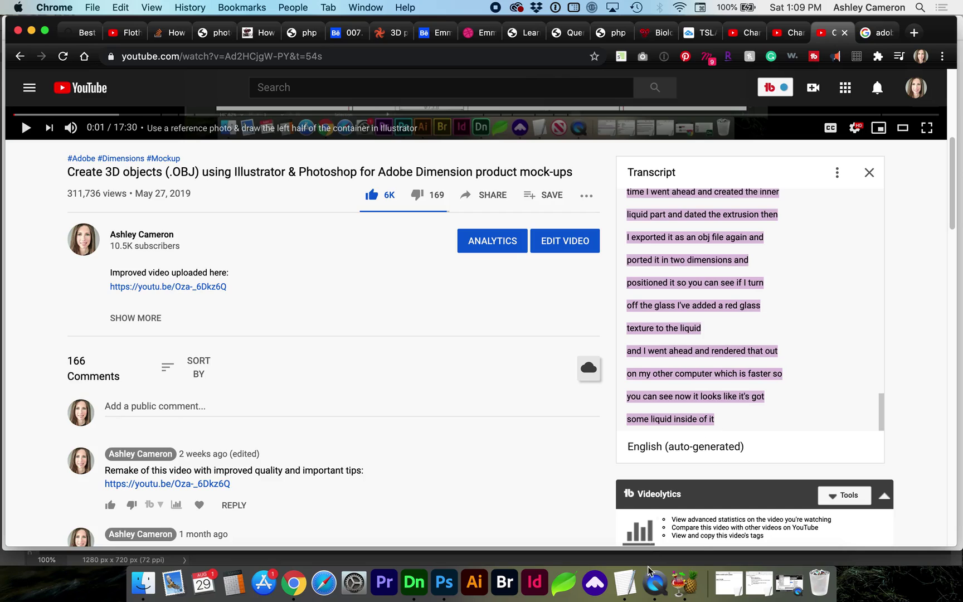
pyautogui.click(623, 581)
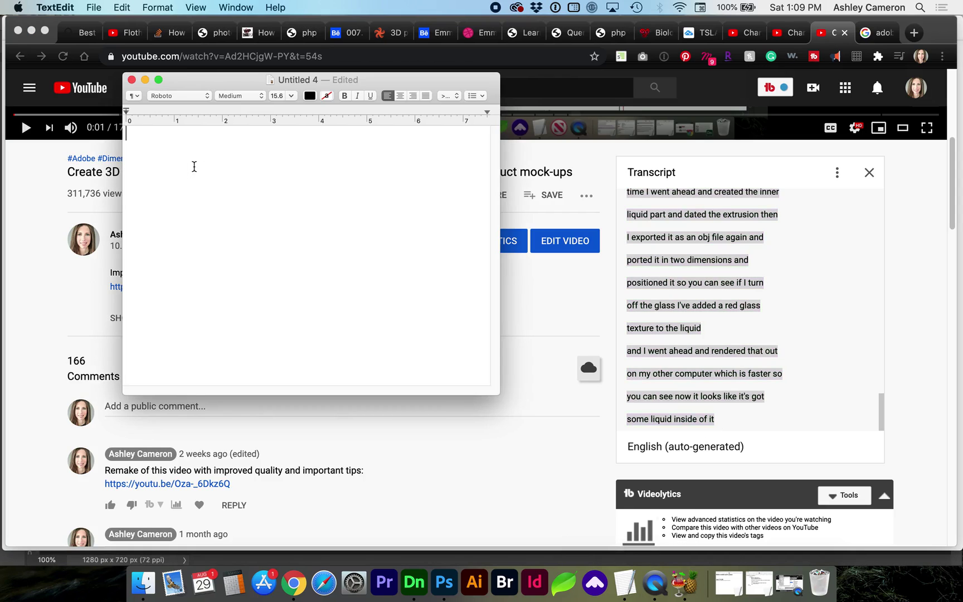
# Paste the copied transcript into Untitled 4, with the cursor after its first line.
pyautogui.press('super+v')
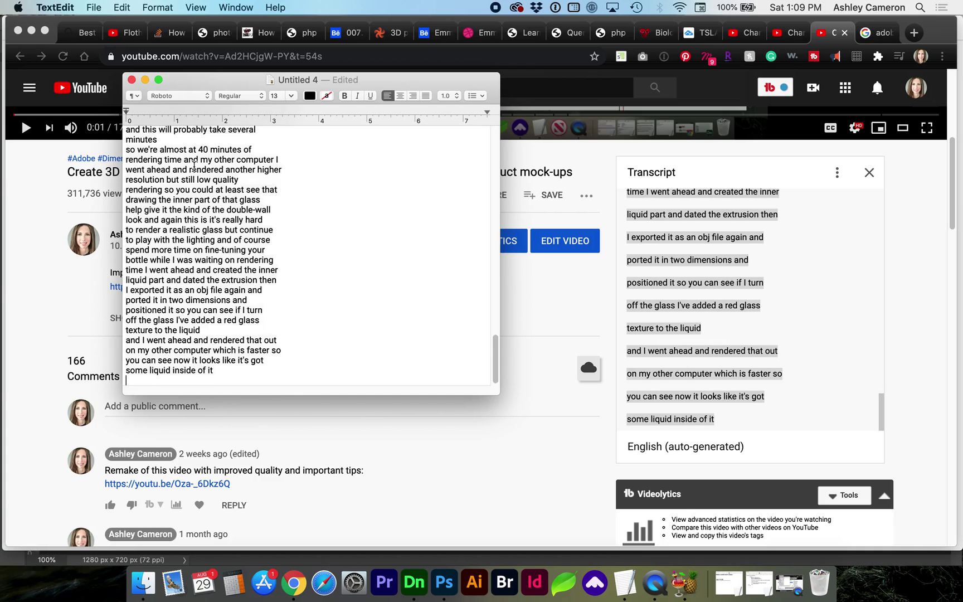
pyautogui.scroll(10, 226, 225)
pyautogui.scroll(10, 256, 188)
pyautogui.scroll(10, 292, 145)
pyautogui.click(312, 134)
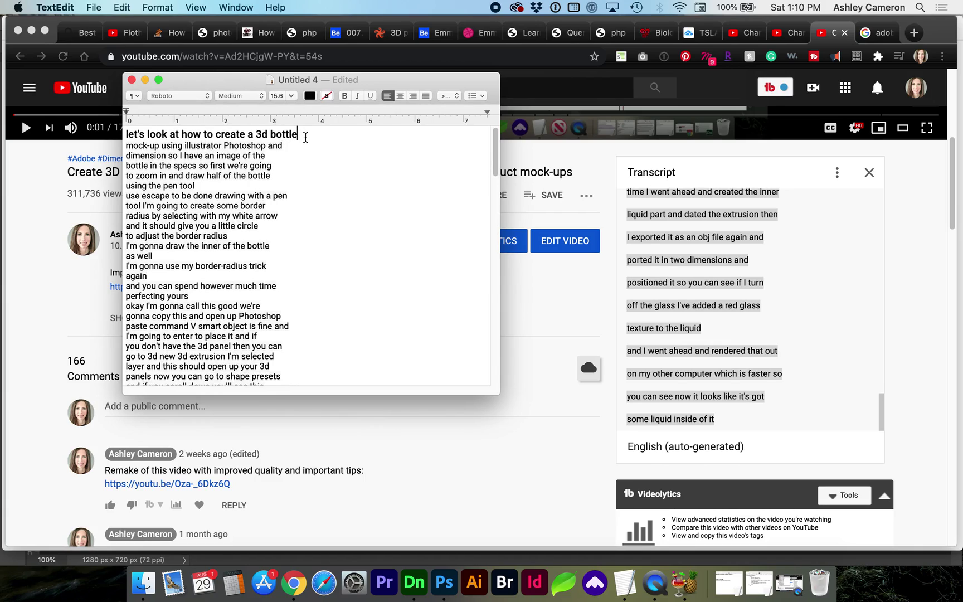
pyautogui.click(123, 8)
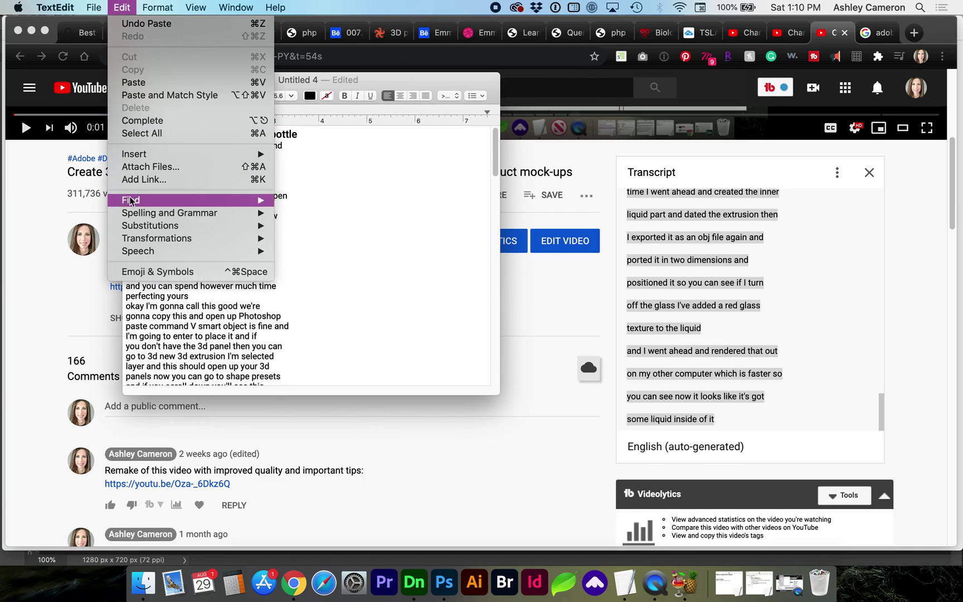
# Set Find and Replace to search for the line-break pattern, finding 140 matches.
pyautogui.moveTo(132, 200)
pyautogui.click(331, 214)
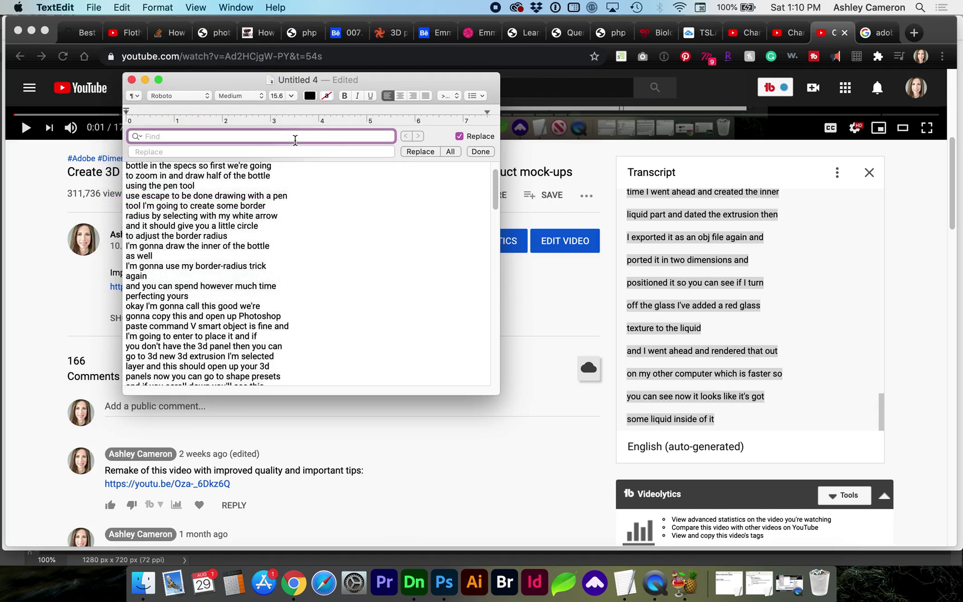
pyautogui.hotkey('alt', 'Return')
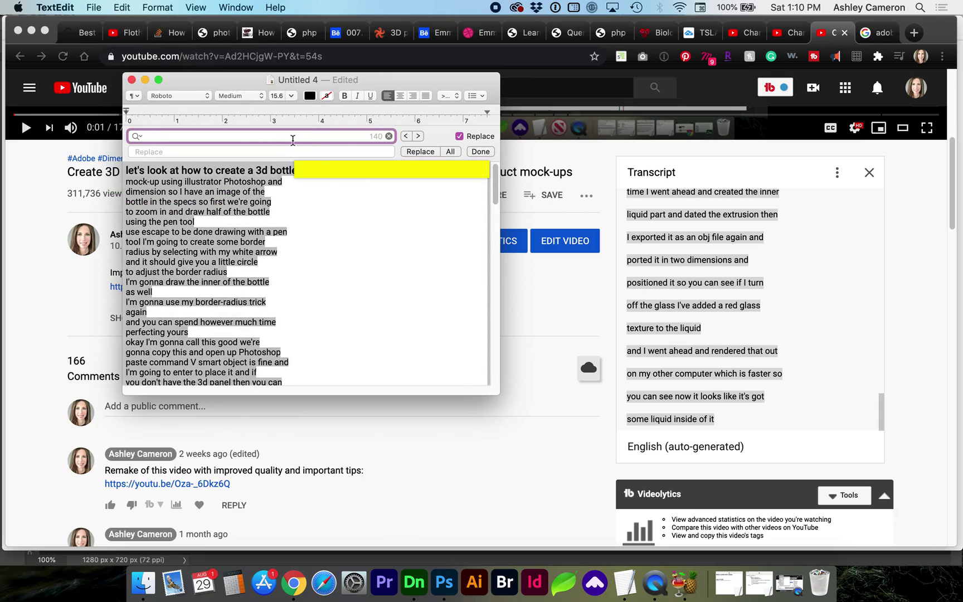
pyautogui.click(138, 136)
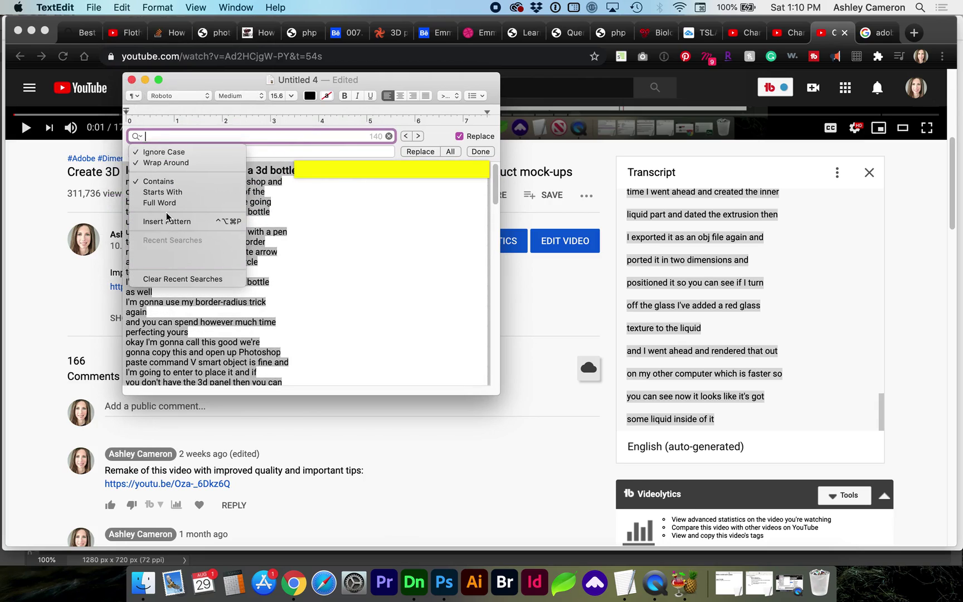
pyautogui.click(178, 221)
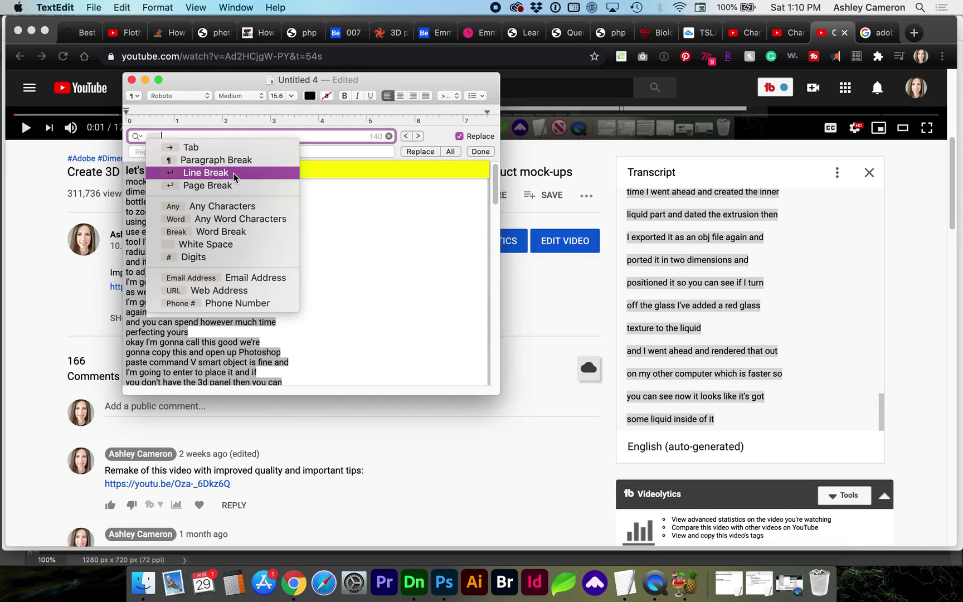
pyautogui.click(269, 155)
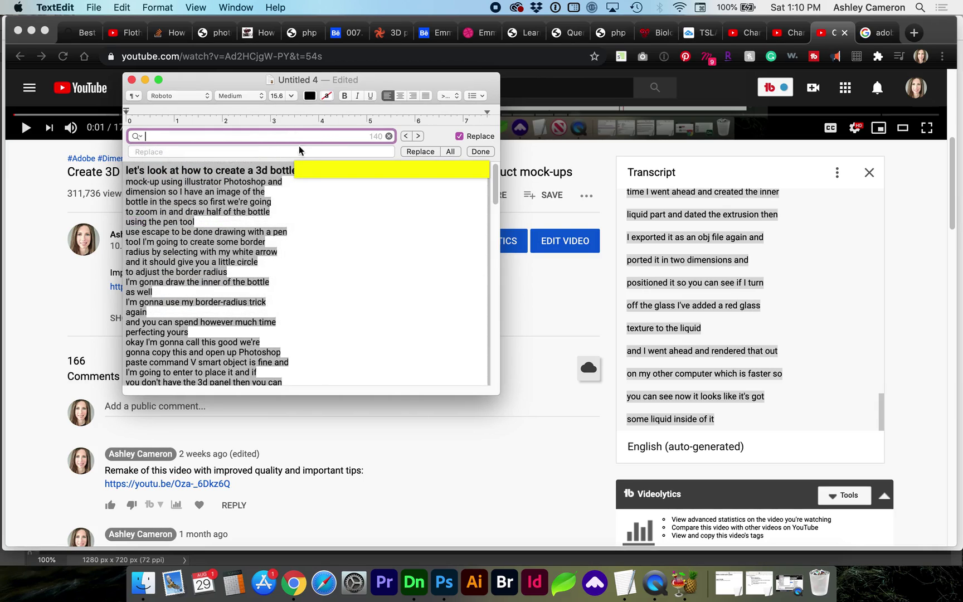
pyautogui.click(273, 150)
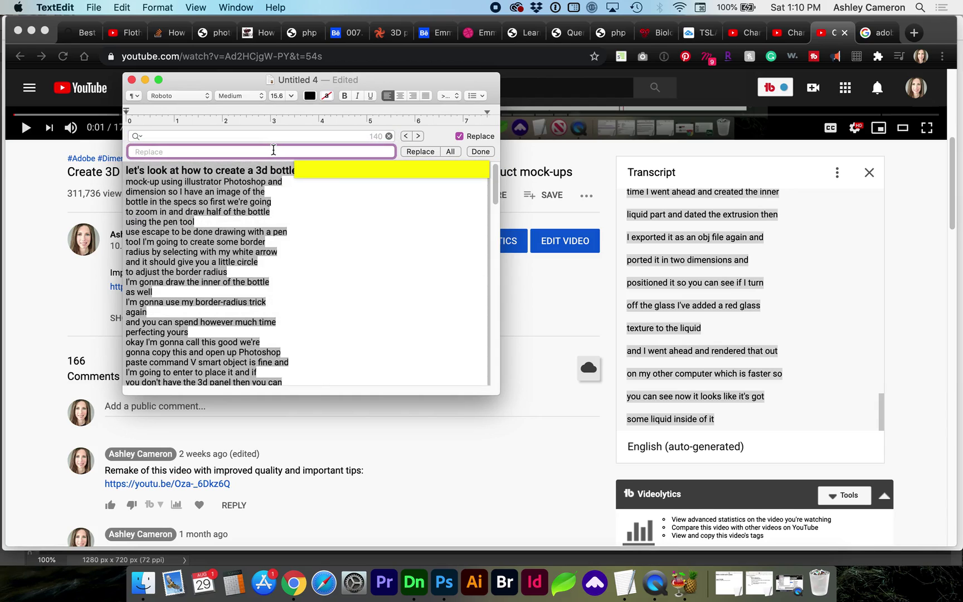
# Replace all 140 line breaks in the transcript with a single space.
pyautogui.click(451, 152)
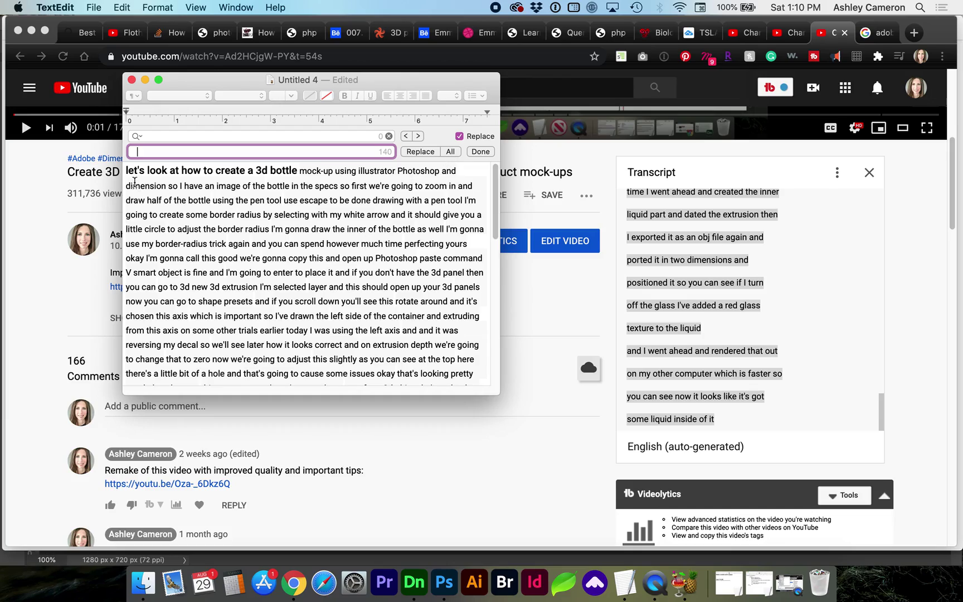
pyautogui.scroll(-10, 216, 221)
pyautogui.scroll(-10, 215, 221)
pyautogui.scroll(-10, 215, 221)
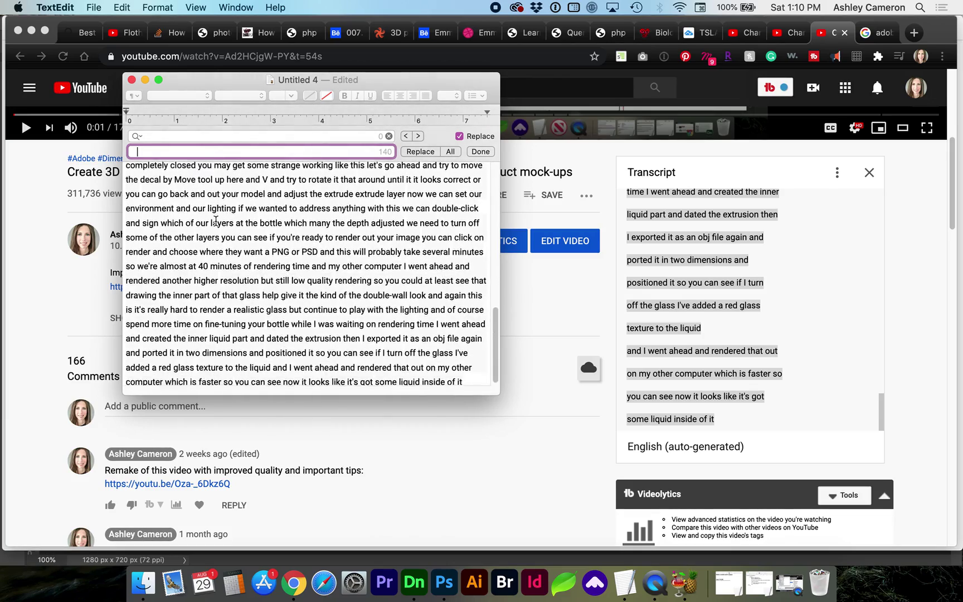
pyautogui.scroll(10, 215, 221)
pyautogui.scroll(10, 216, 221)
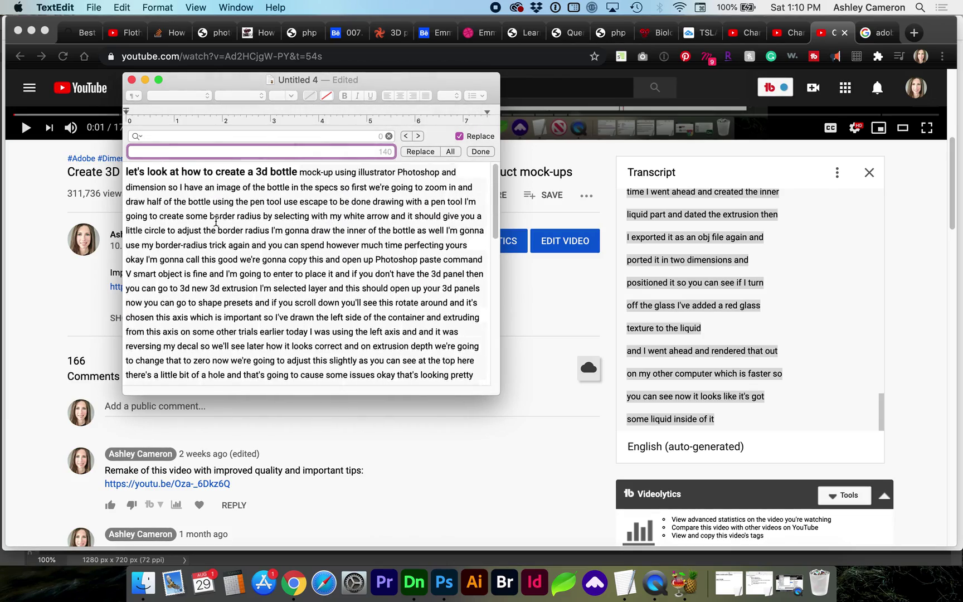
pyautogui.click(126, 171)
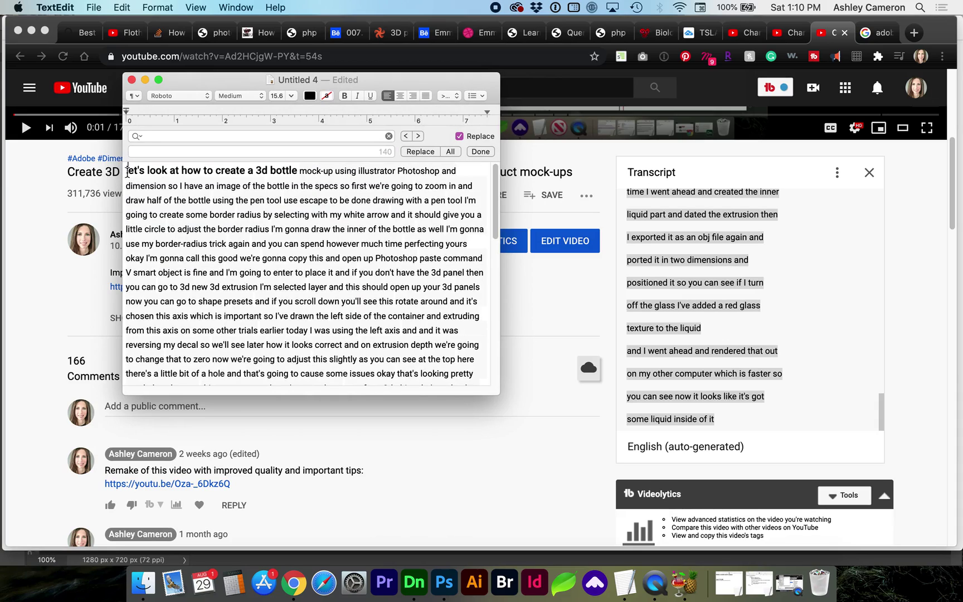